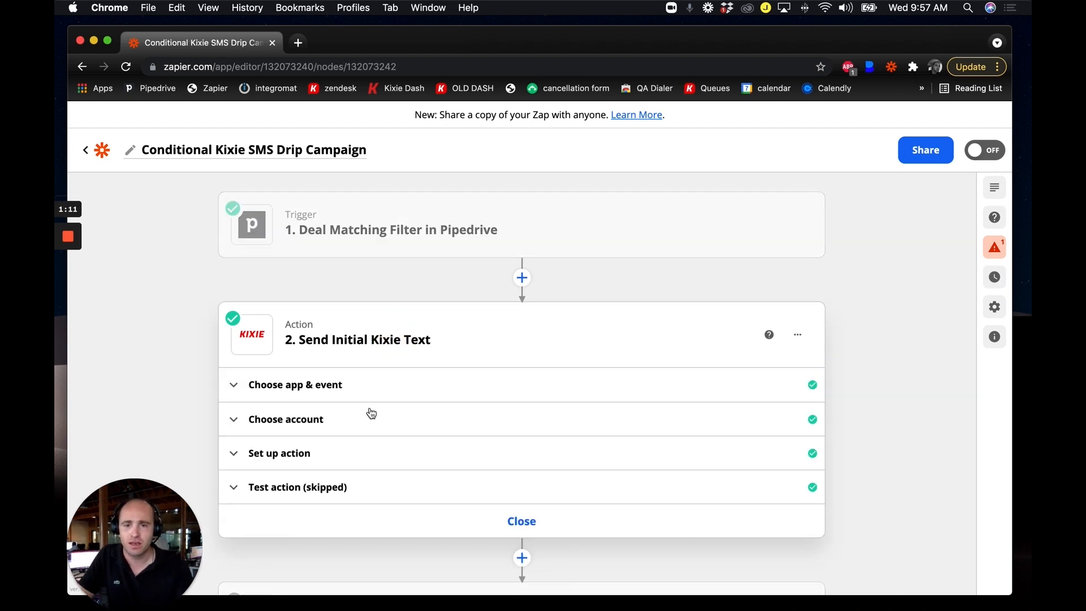
# Scroll down to the '2. Send Initial Kixie Text' step in the Zap editor.
pyautogui.scroll(-2, 320, 406)
# Expand step 2's action and review its Pipedrive sender email, phone number, country code US and SMS template.
pyautogui.click(334, 418)
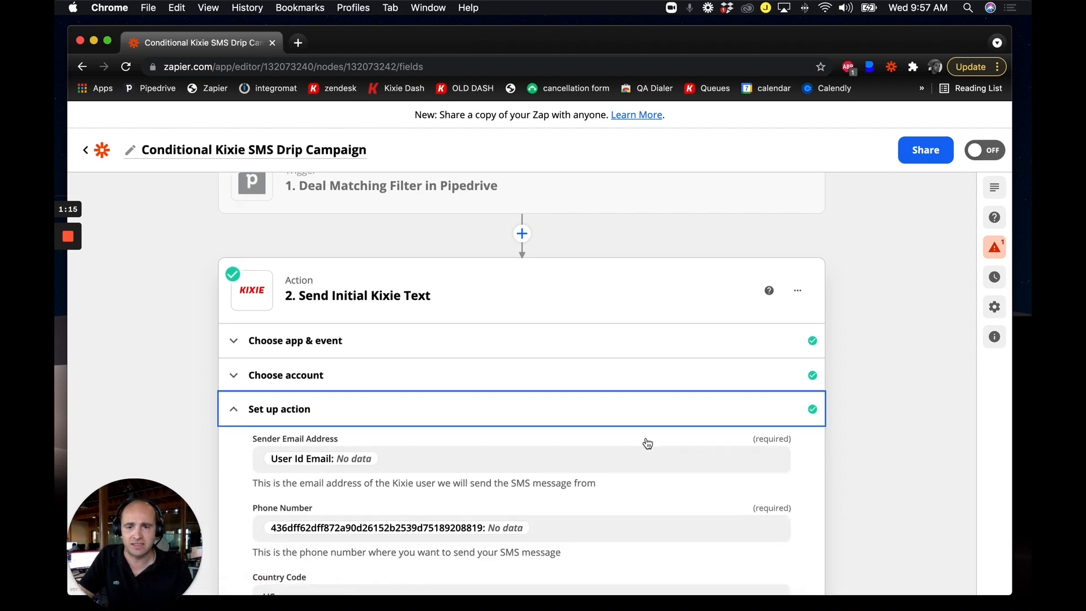
pyautogui.scroll(-5, 231, 372)
pyautogui.scroll(-1, 231, 372)
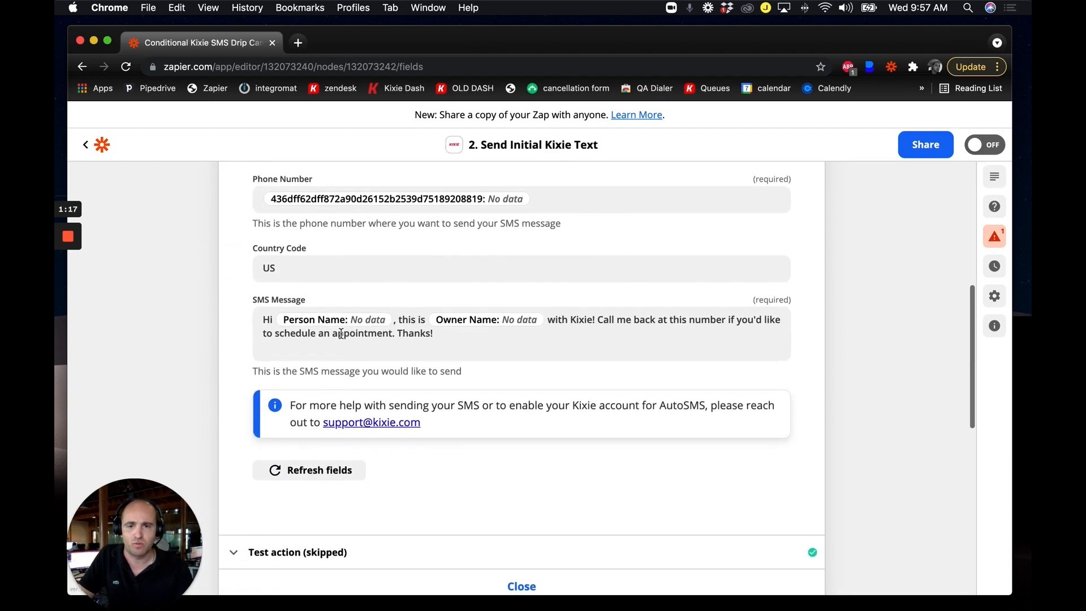
pyautogui.scroll(1, 423, 334)
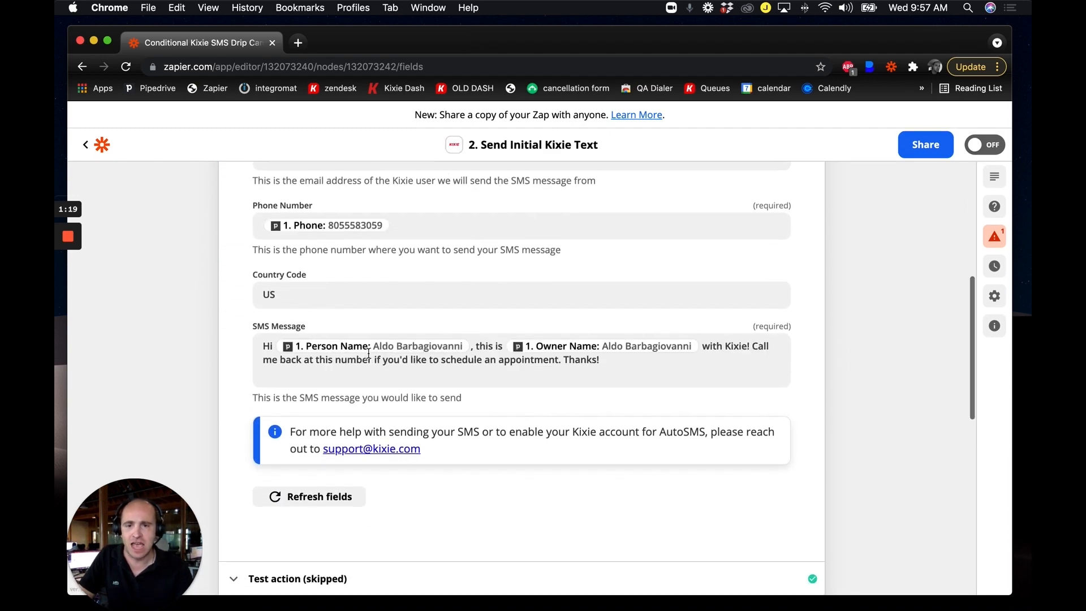
pyautogui.scroll(2, 364, 337)
pyautogui.scroll(3, 323, 323)
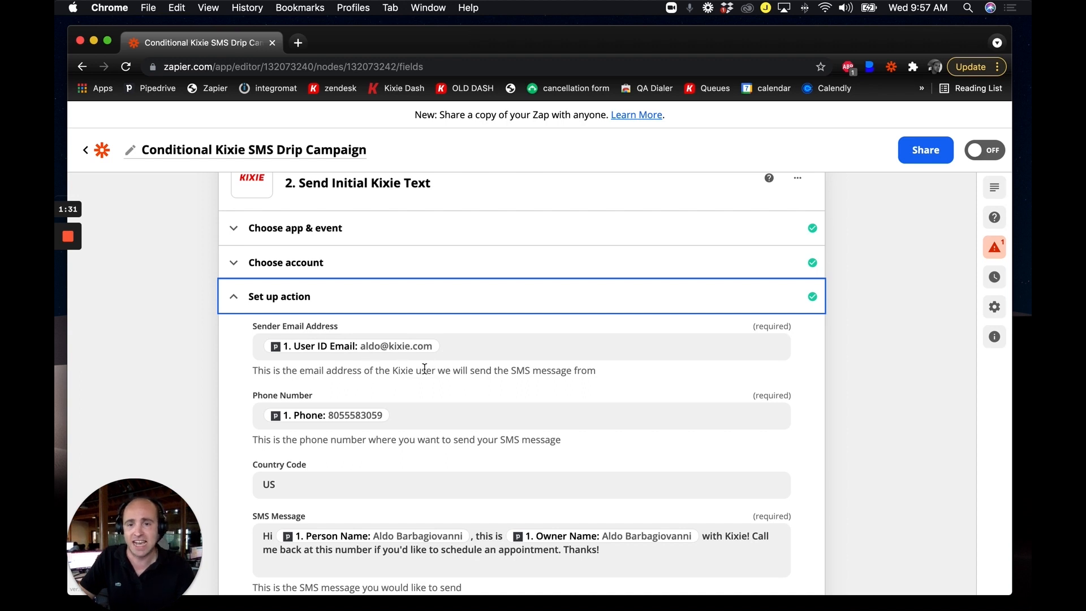
pyautogui.scroll(-2, 425, 369)
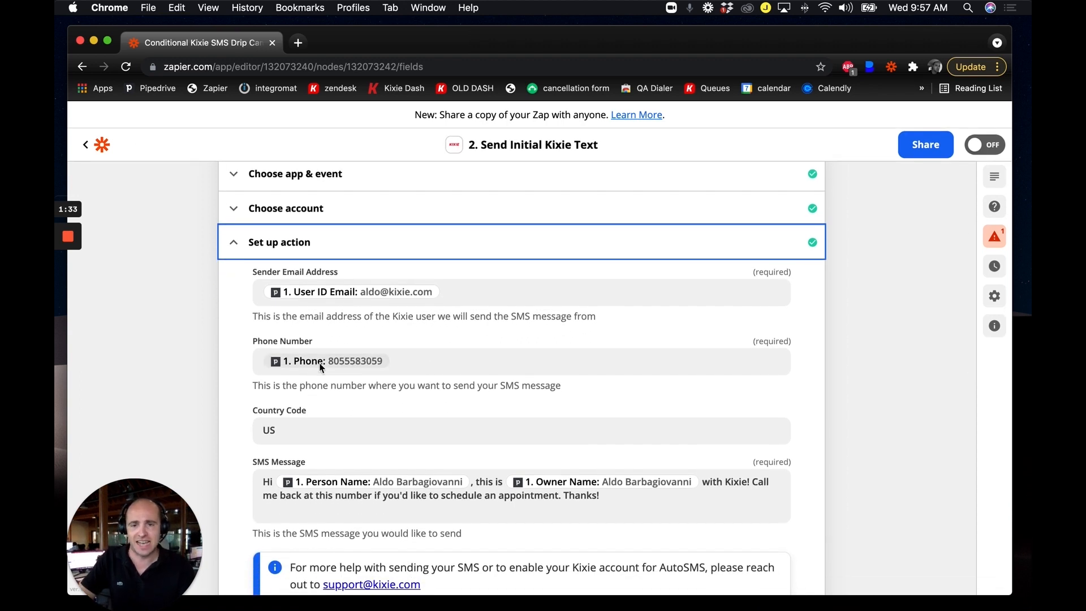
pyautogui.scroll(-2, 424, 371)
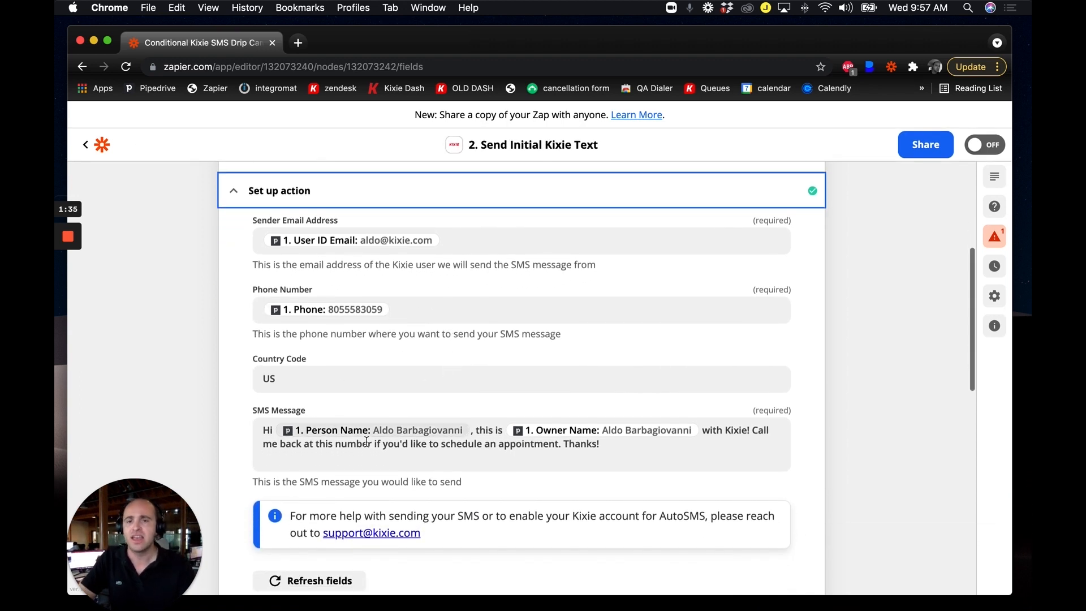
pyautogui.scroll(-2, 297, 391)
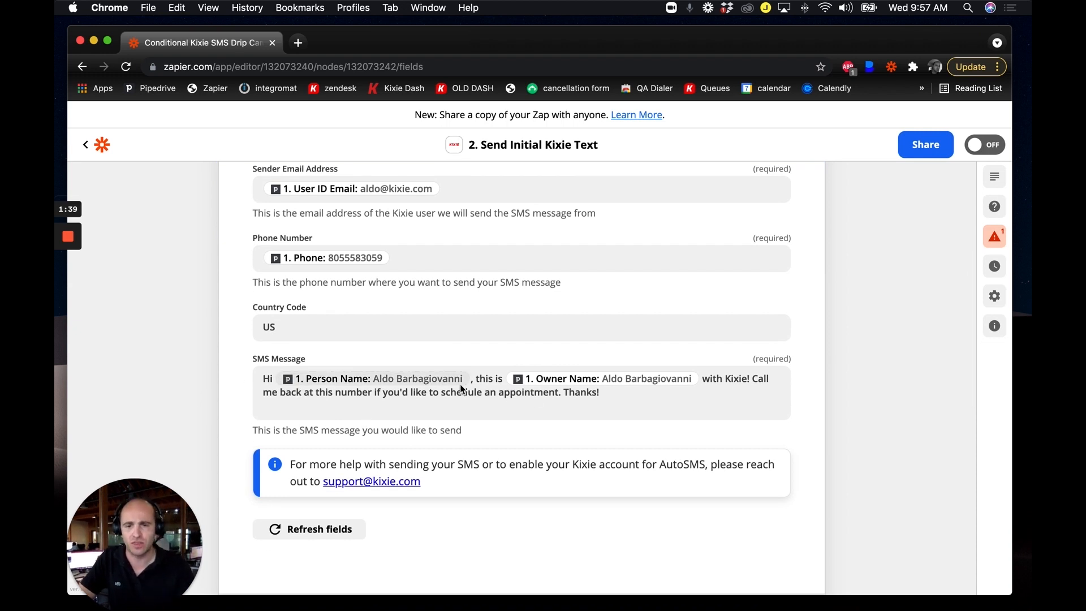
pyautogui.scroll(-1, 513, 363)
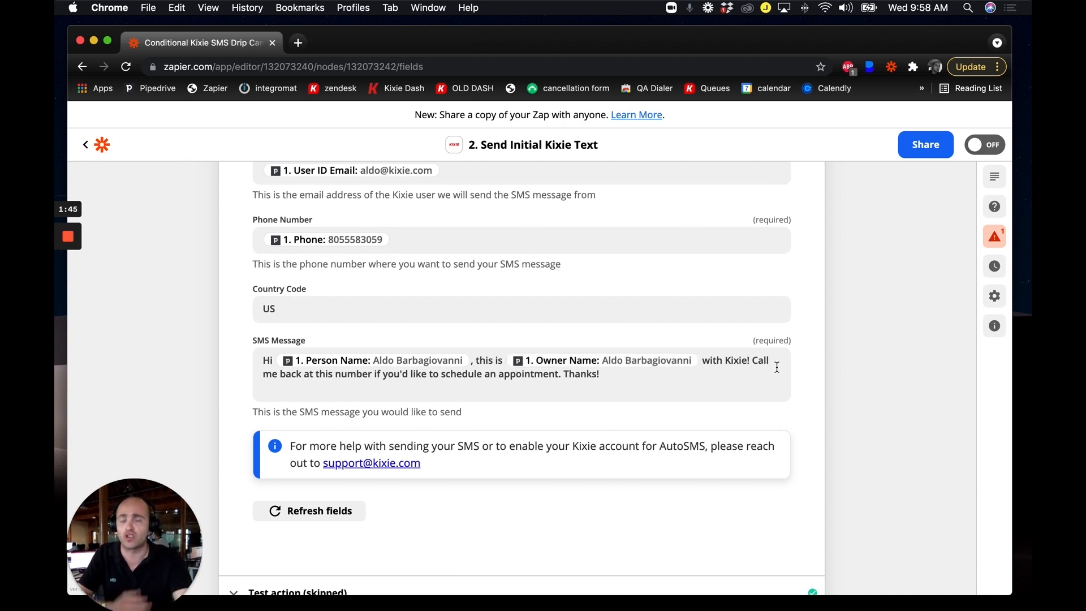
pyautogui.scroll(-3, 784, 418)
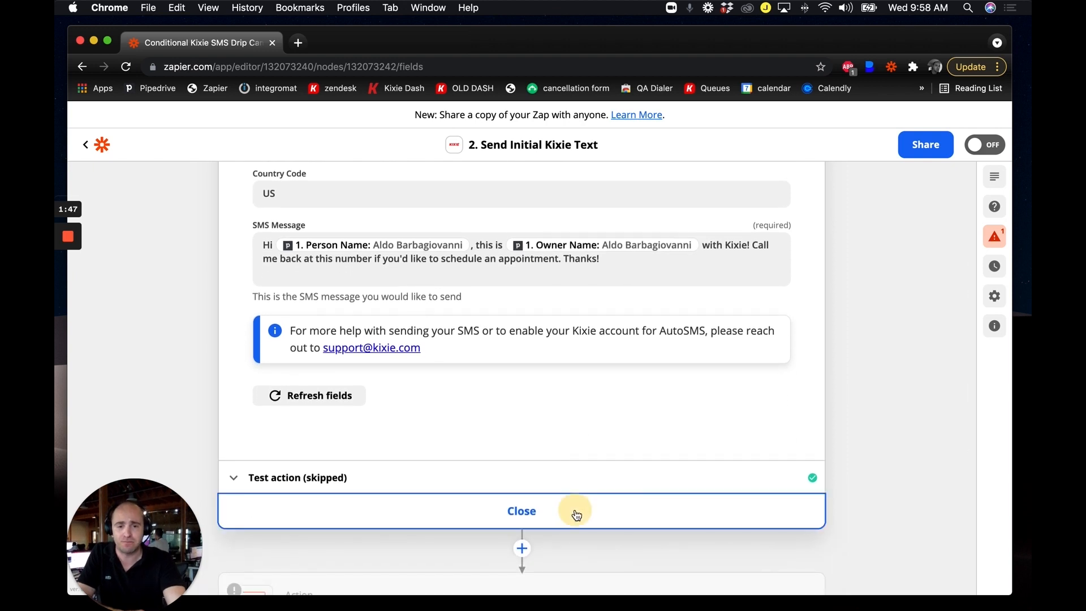
# Close the Kixie text step and open Wait Two Days, confirming its 2-day delay.
pyautogui.click(918, 431)
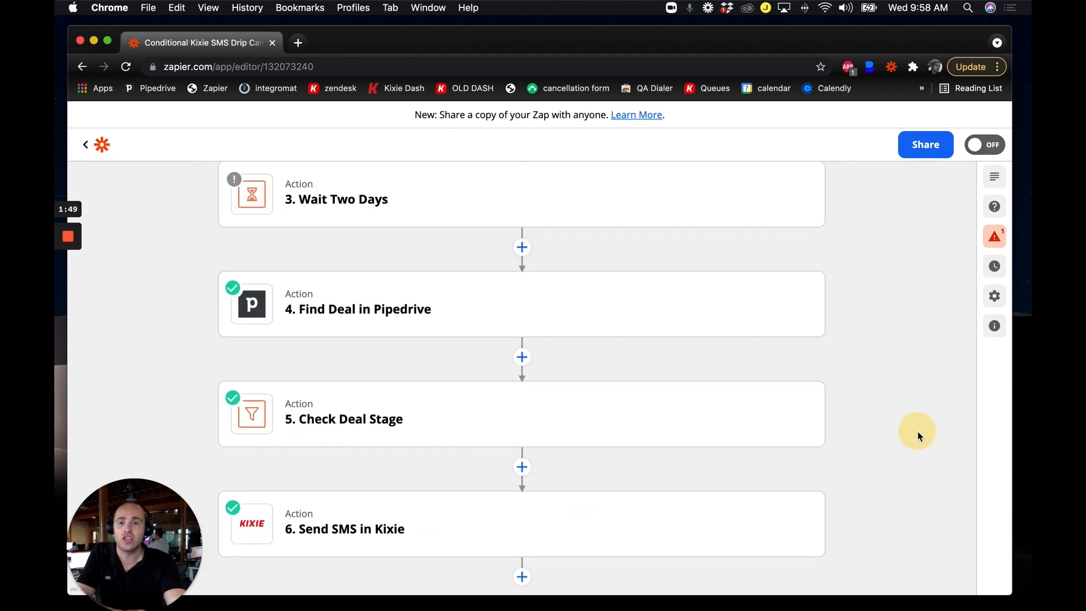
pyautogui.scroll(3, 917, 431)
pyautogui.scroll(2, 659, 388)
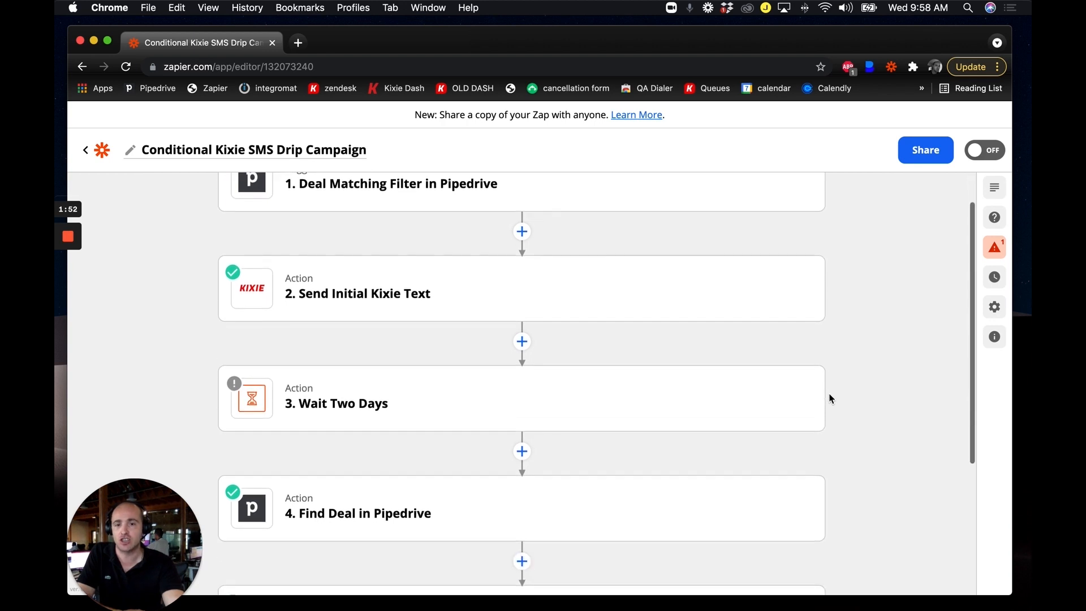
pyautogui.moveTo(647, 401)
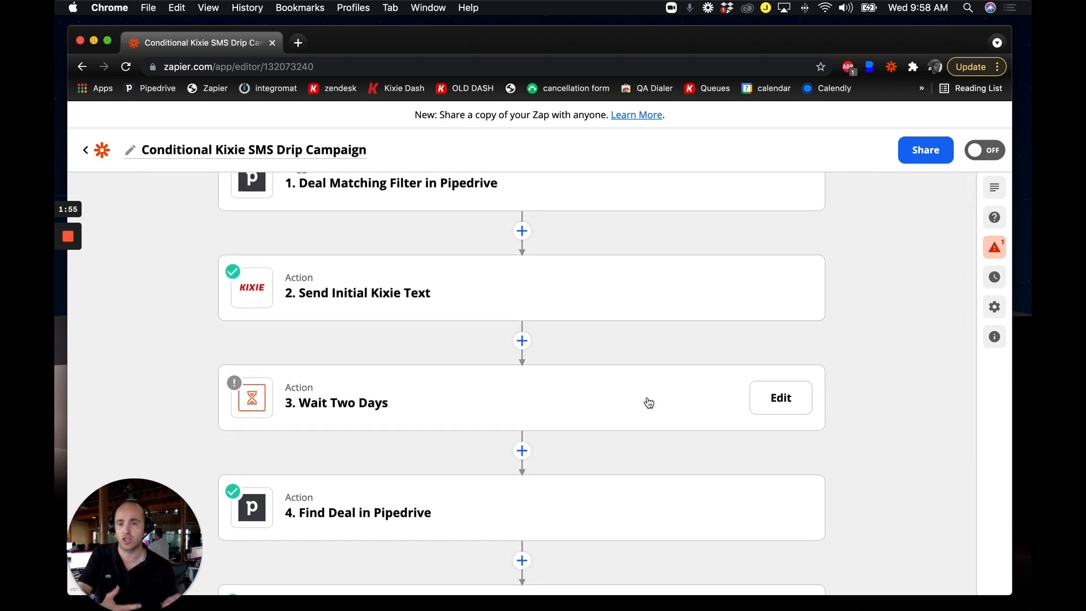
pyautogui.click(360, 400)
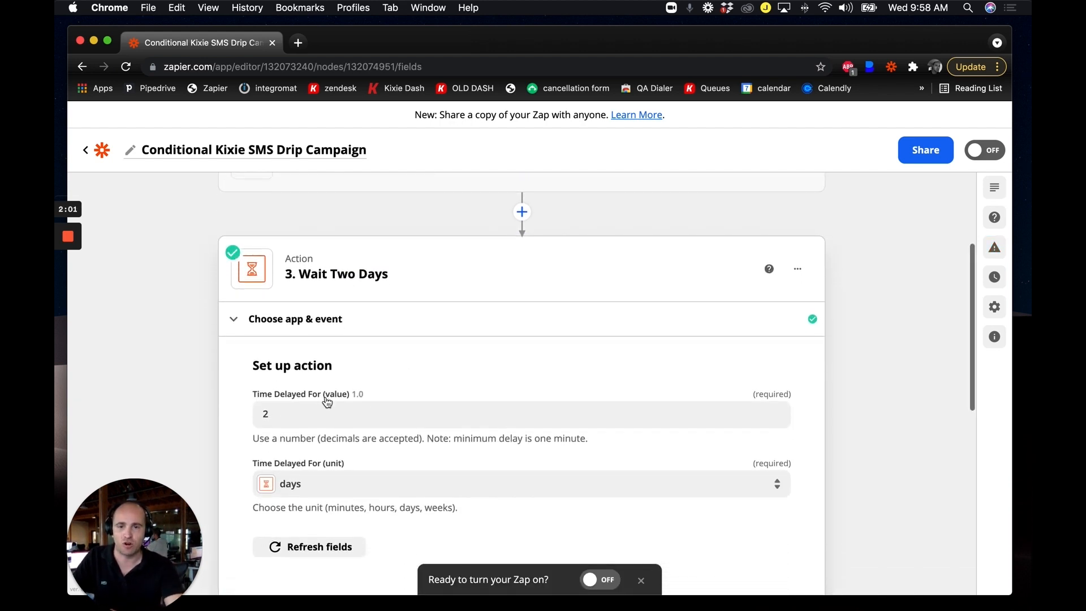
pyautogui.click(270, 400)
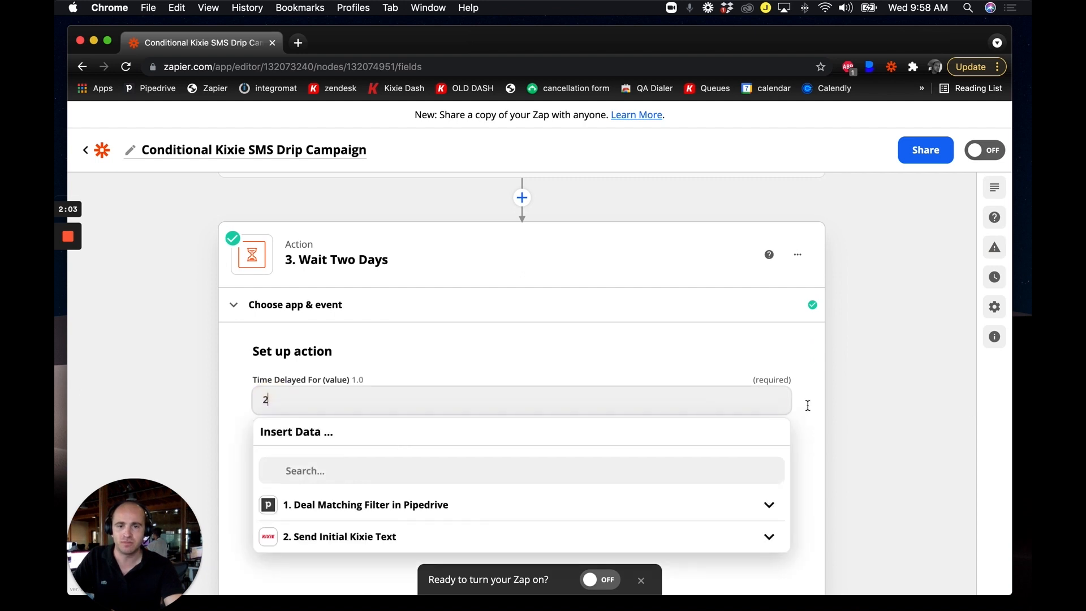
# Test the 2-day delay successfully and close the Wait Two Days step.
pyautogui.scroll(-2, 559, 481)
pyautogui.click(437, 512)
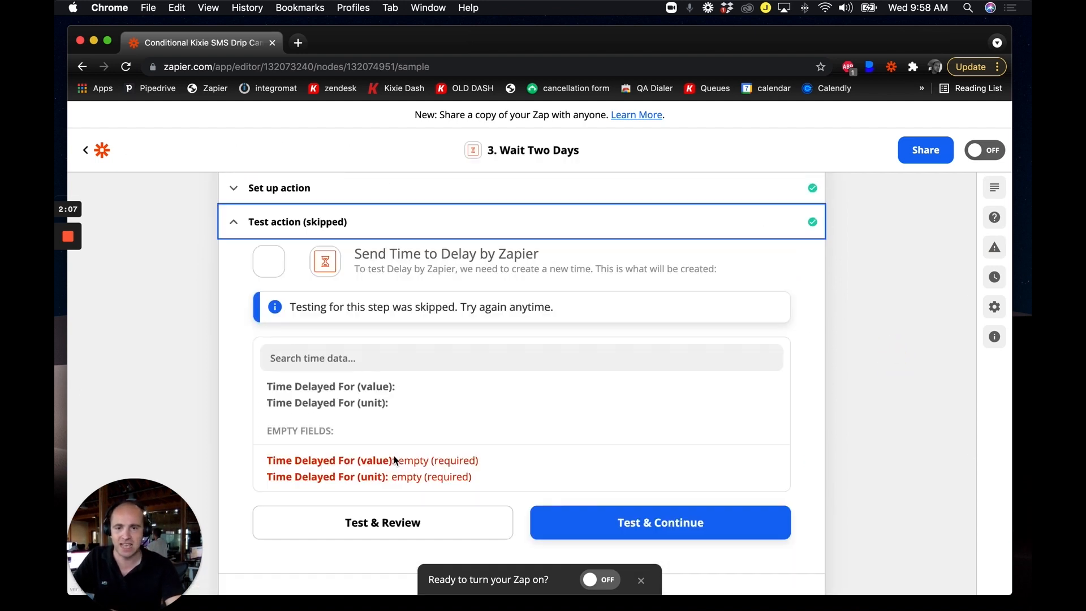
pyautogui.click(413, 536)
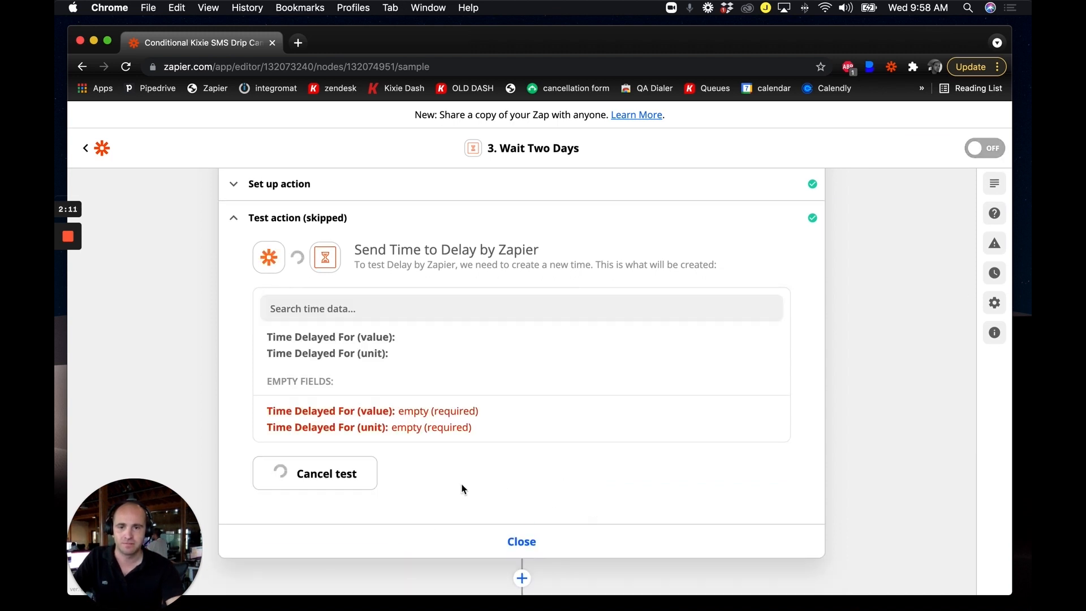
pyautogui.click(577, 533)
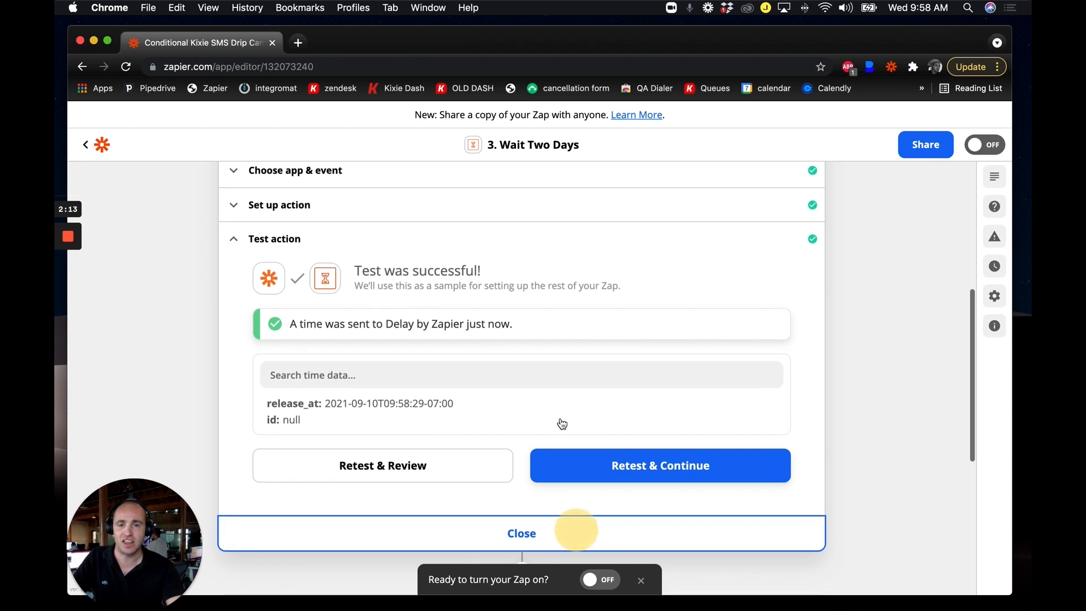
pyautogui.scroll(5, 369, 270)
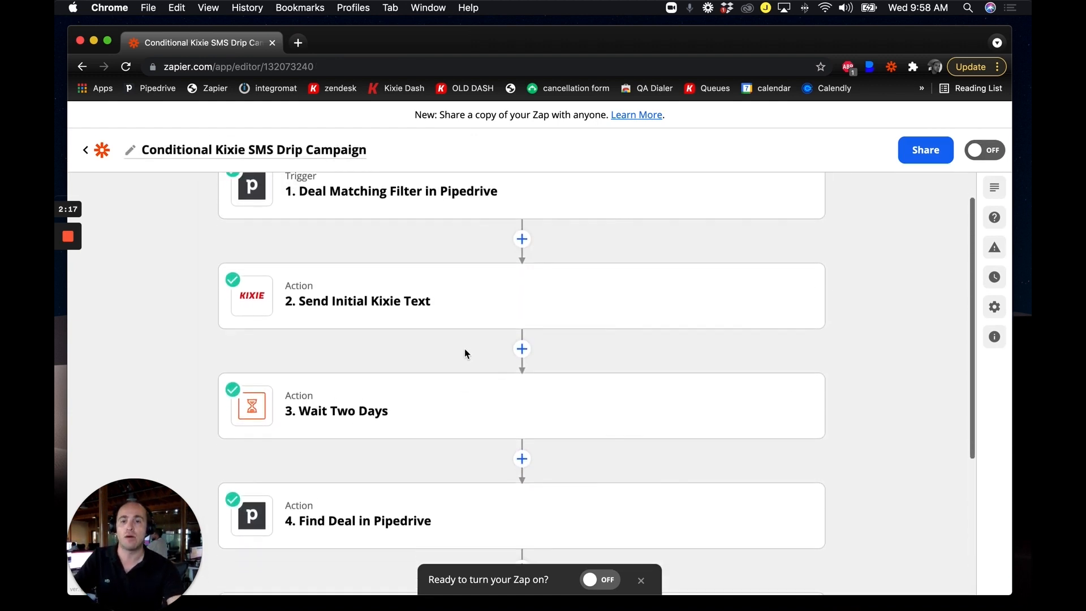
pyautogui.scroll(-1, 465, 348)
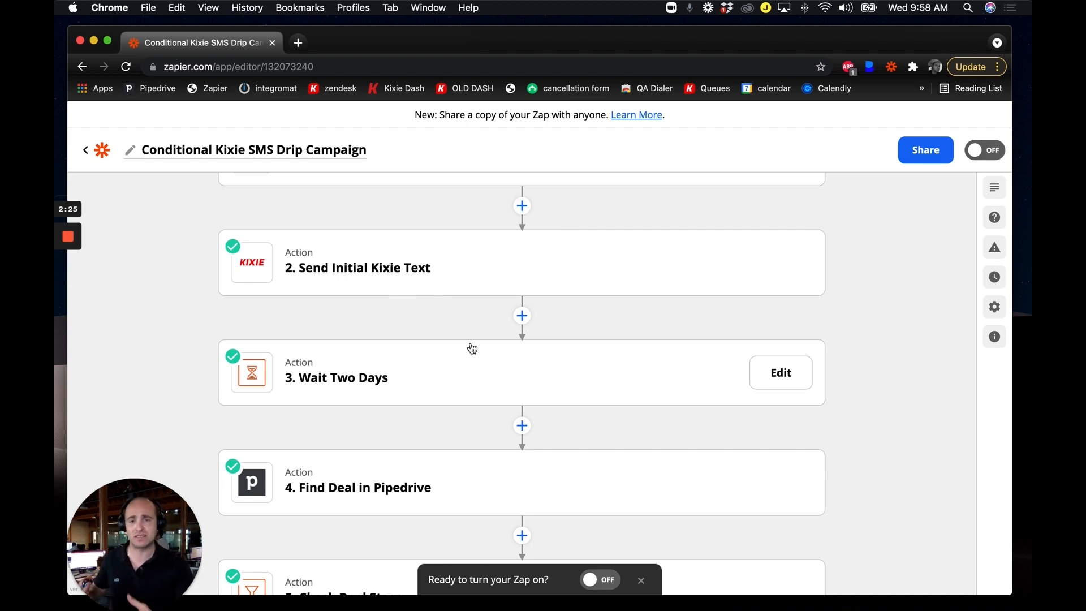
pyautogui.scroll(-2, 453, 378)
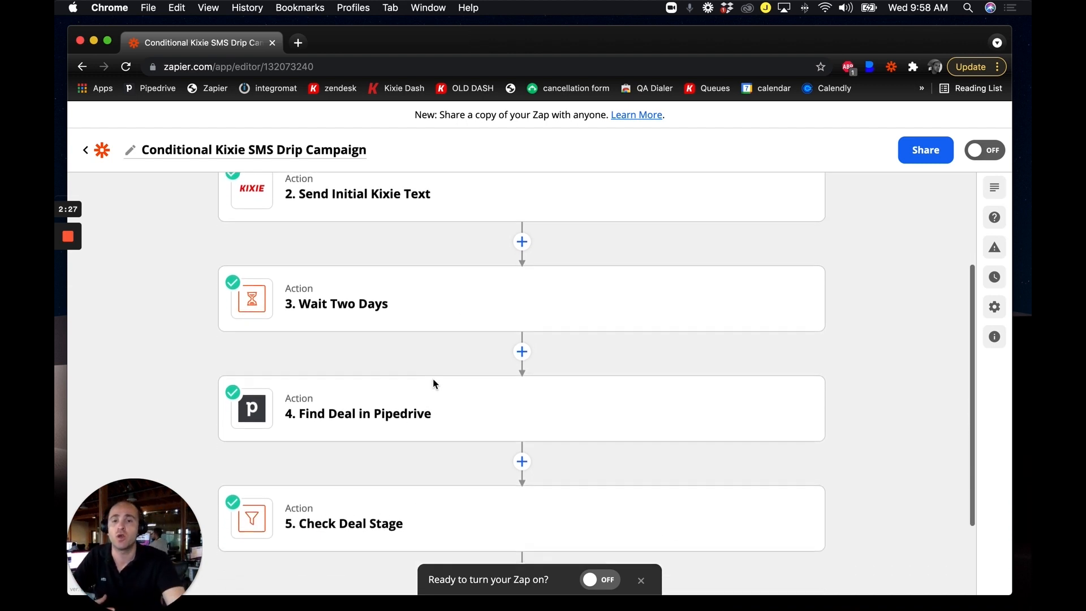
pyautogui.click(396, 399)
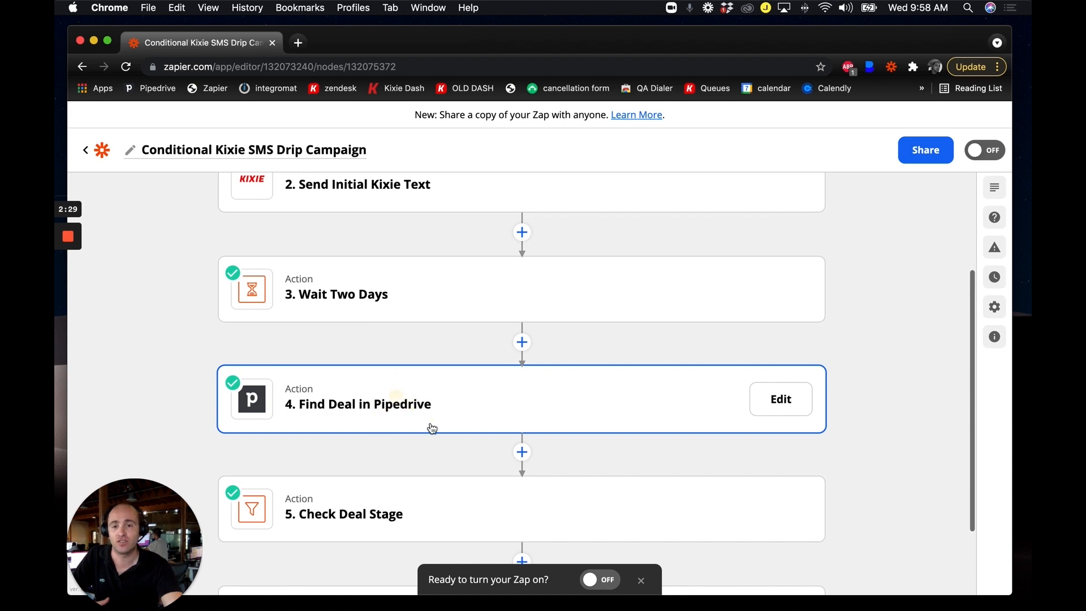
pyautogui.click(348, 440)
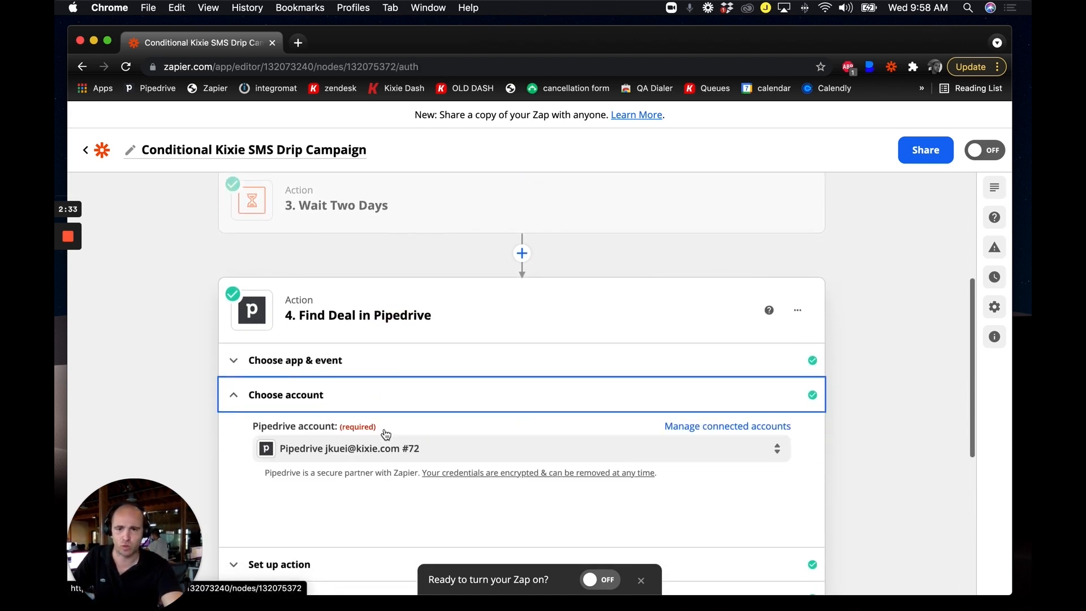
pyautogui.click(297, 467)
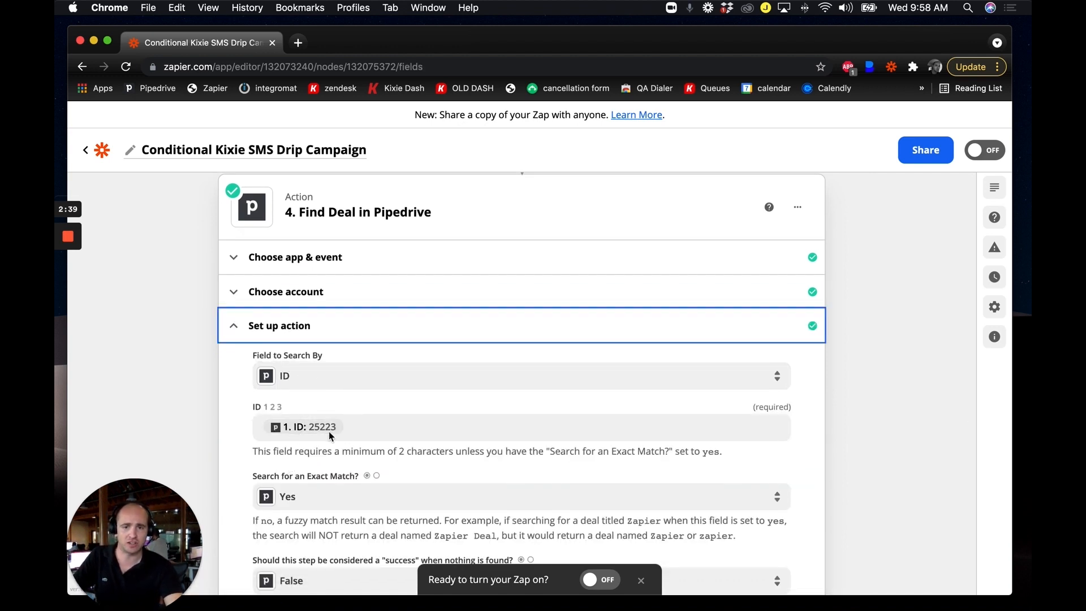
pyautogui.scroll(-10, 328, 431)
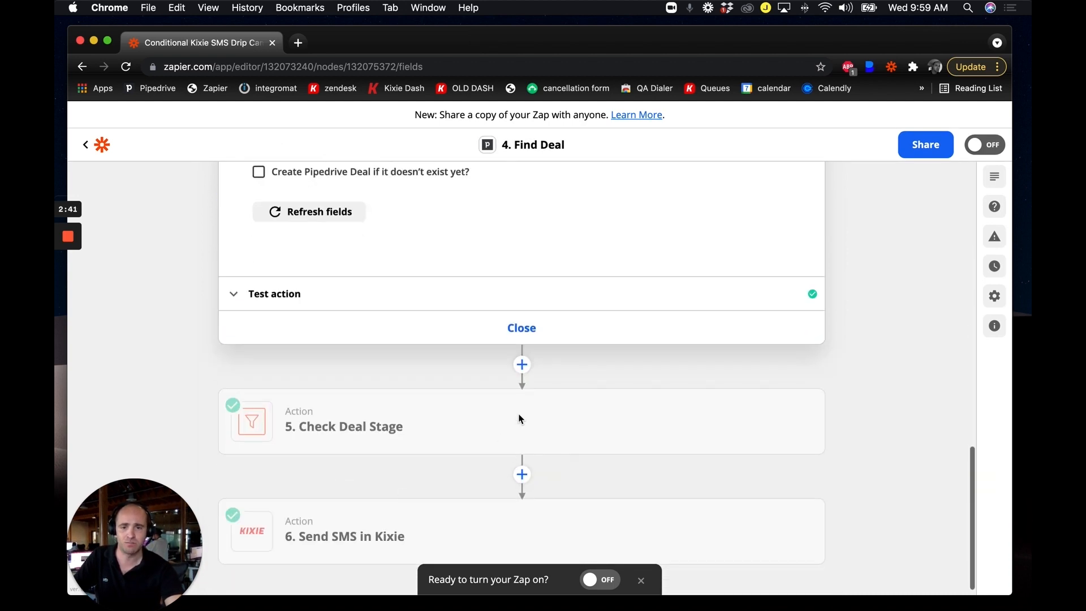
pyautogui.click(523, 328)
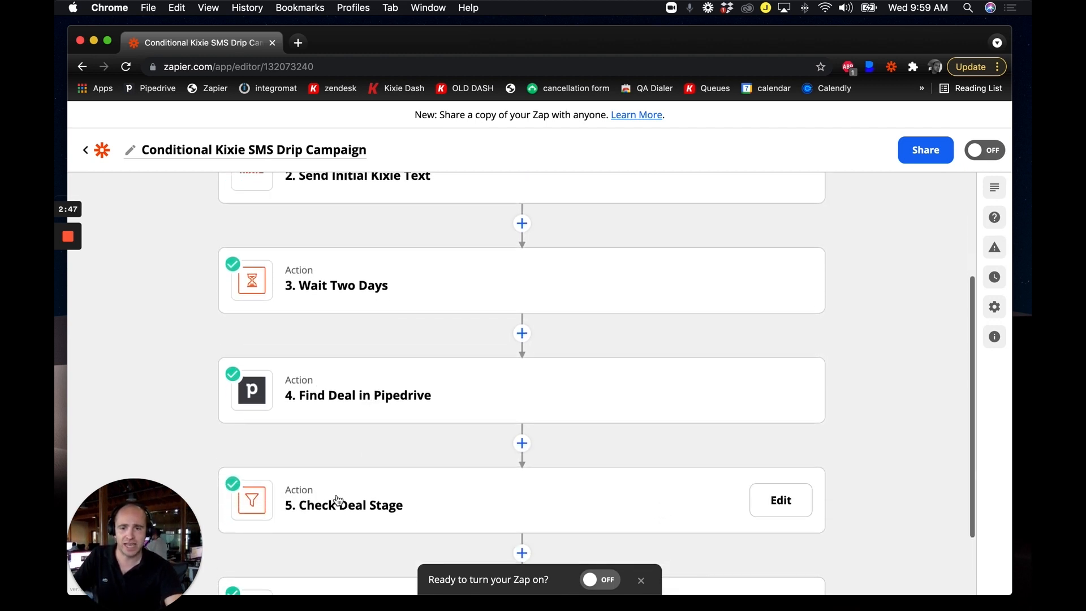
pyautogui.click(336, 495)
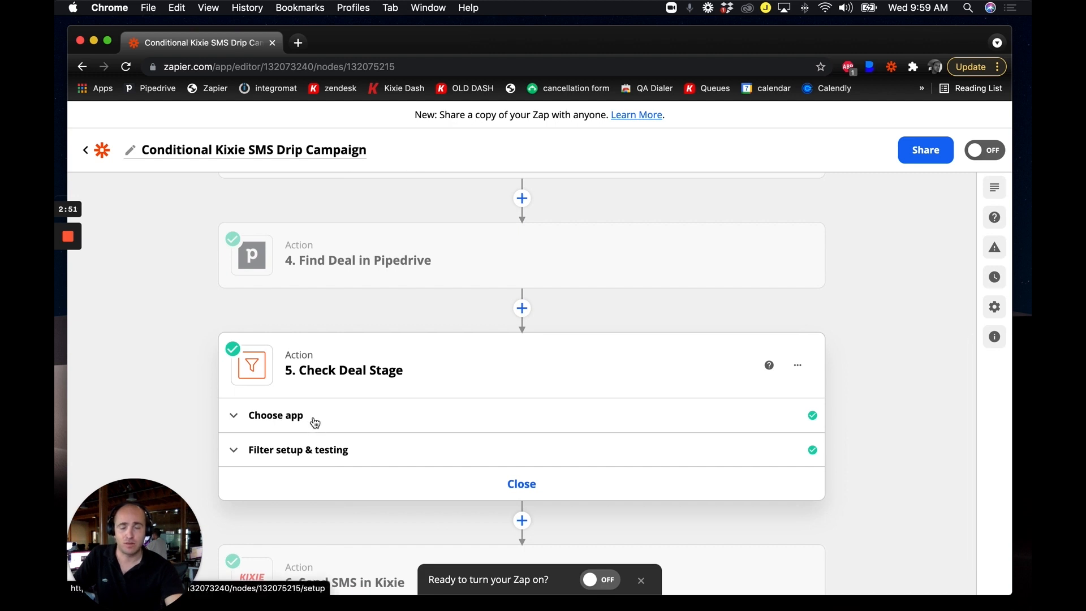
# Show the Check Deal Stage filter's condition: Stage Name (Text) Contains Onboarding.
pyautogui.click(326, 420)
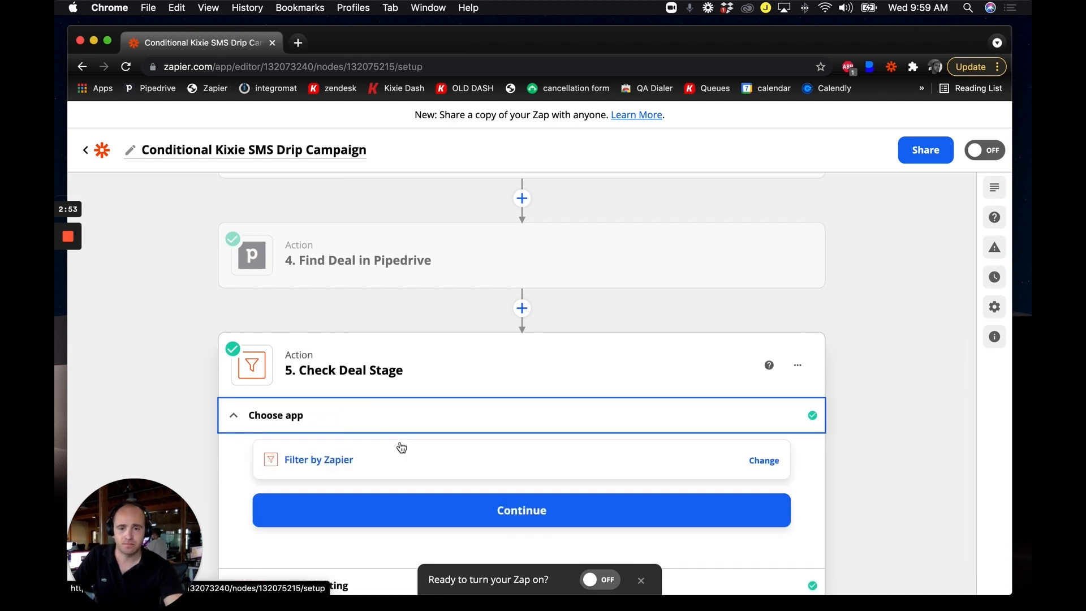
pyautogui.click(368, 440)
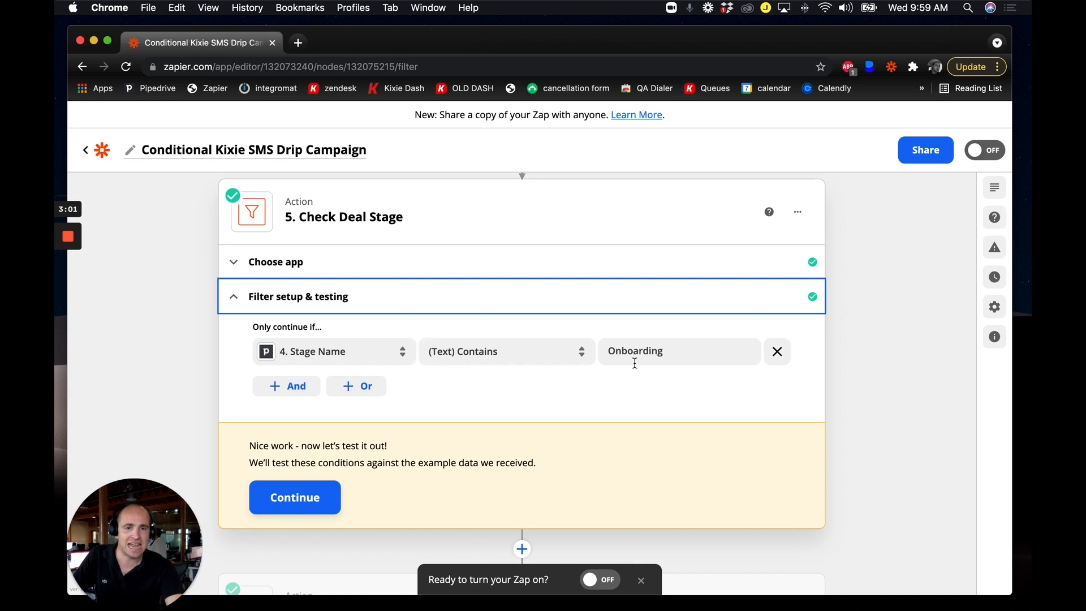
pyautogui.scroll(-1, 572, 413)
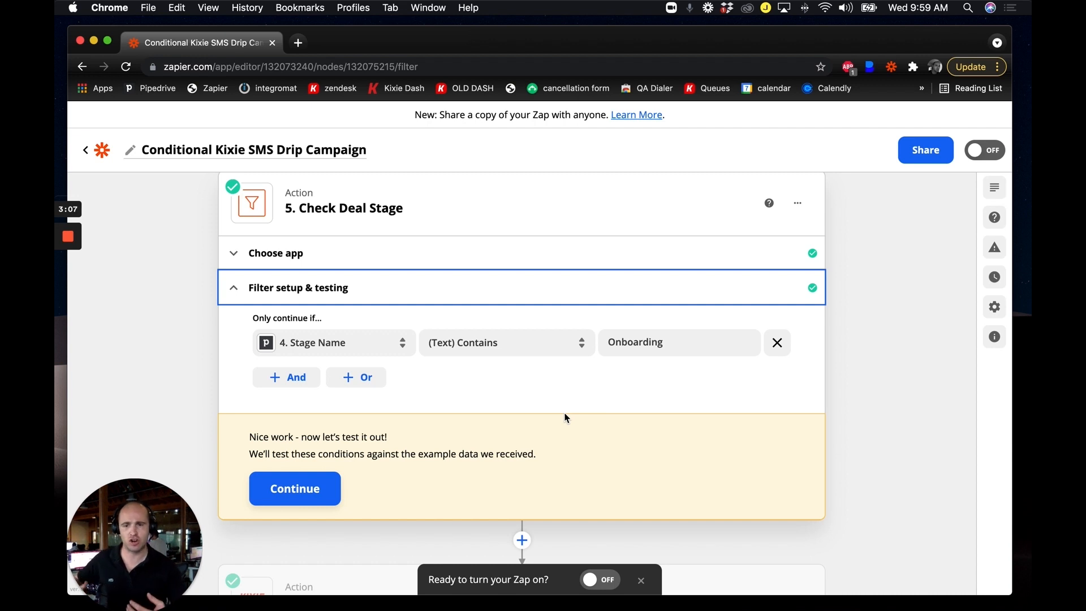
pyautogui.scroll(-2, 577, 417)
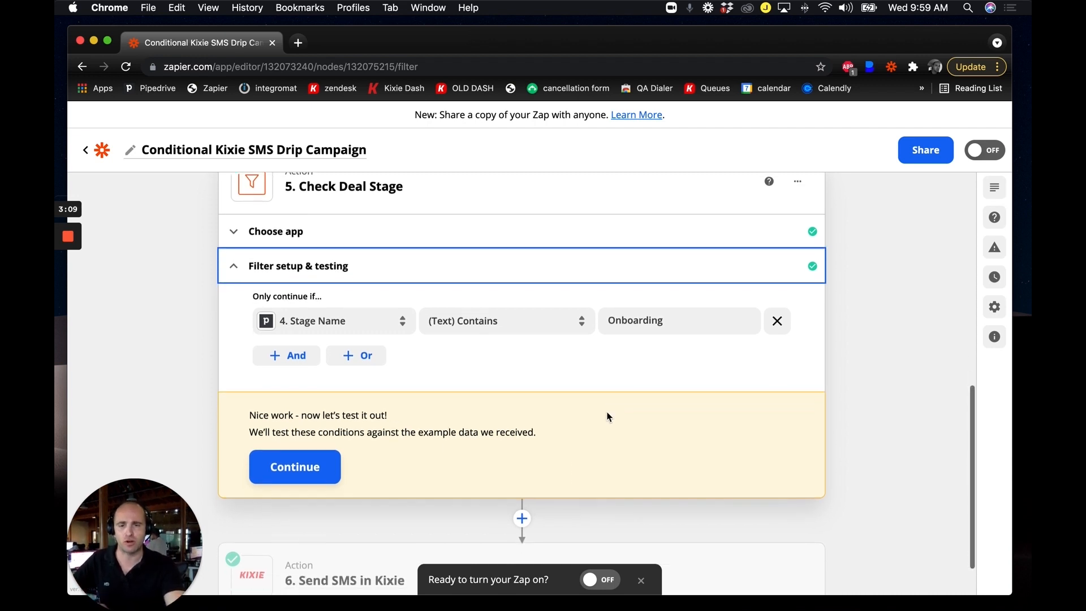
pyautogui.scroll(-5, 312, 470)
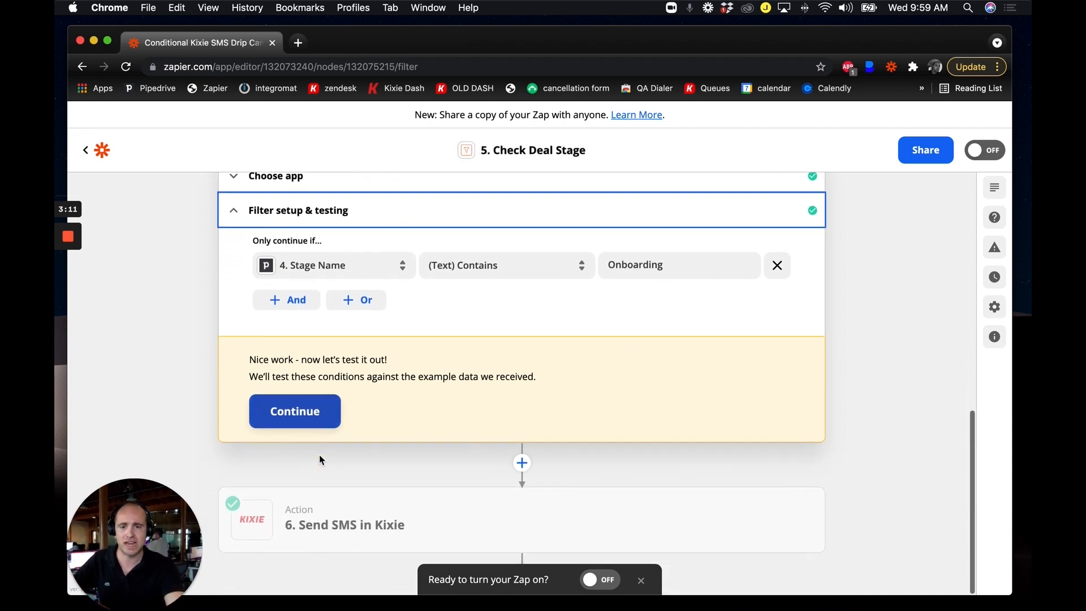
pyautogui.scroll(10, 413, 470)
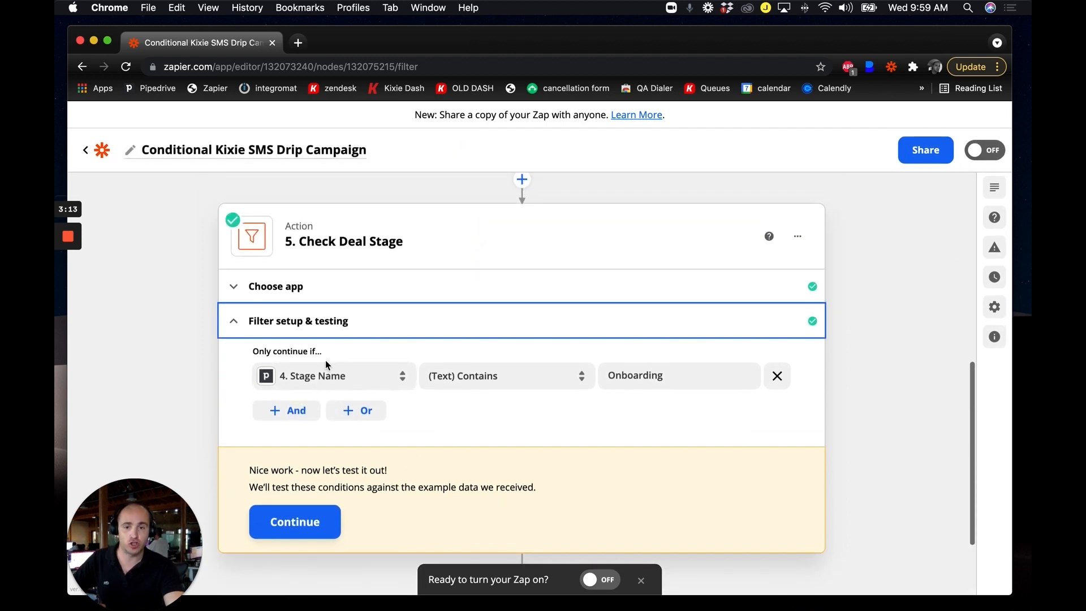
pyautogui.scroll(-6, 430, 387)
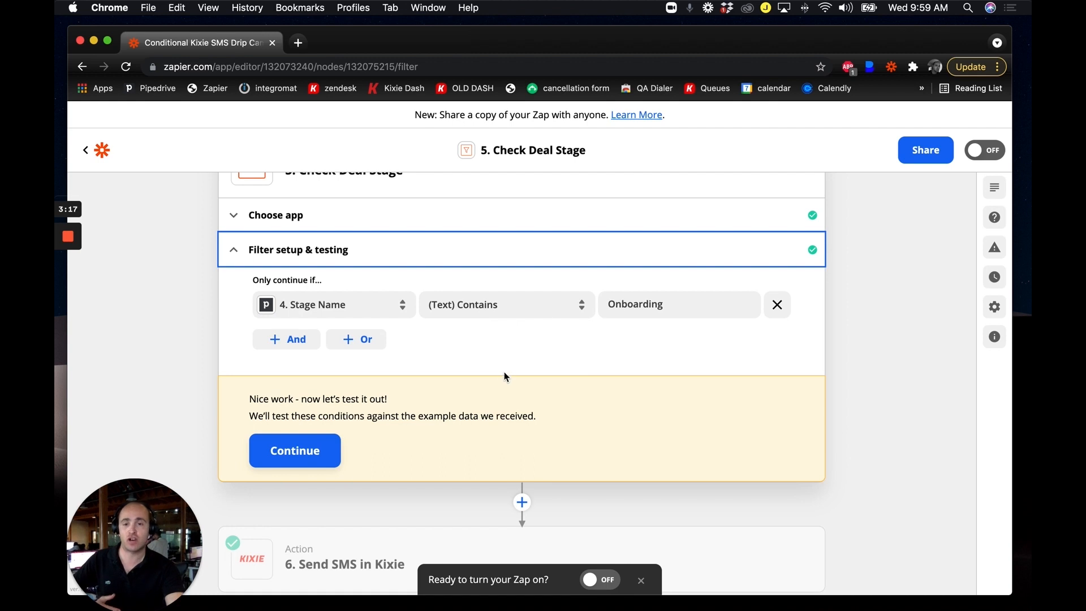
pyautogui.scroll(-3, 470, 390)
pyautogui.click(388, 519)
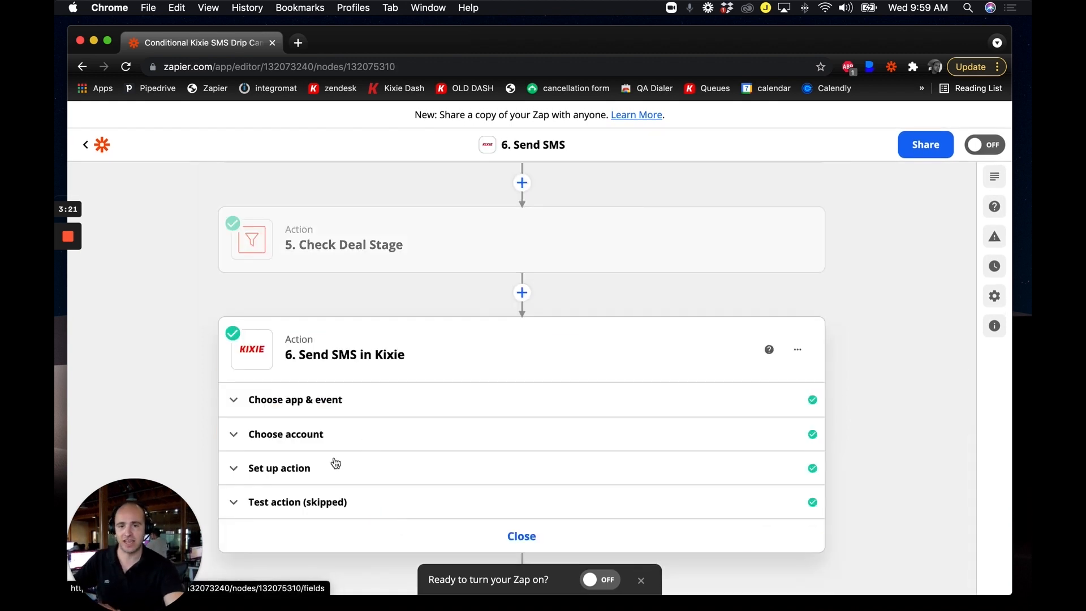
pyautogui.click(313, 440)
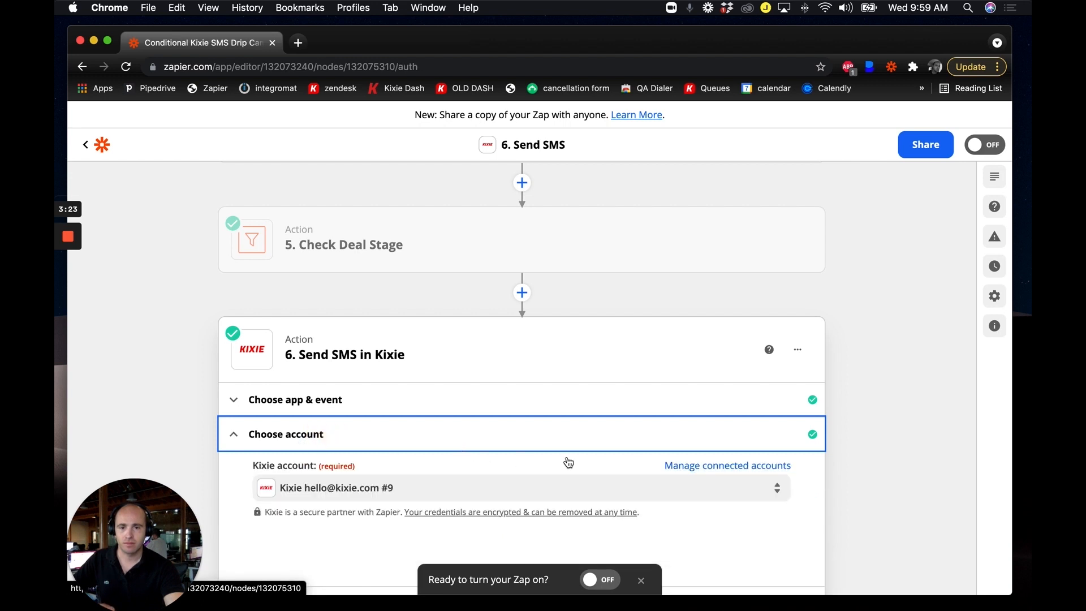
pyautogui.click(291, 468)
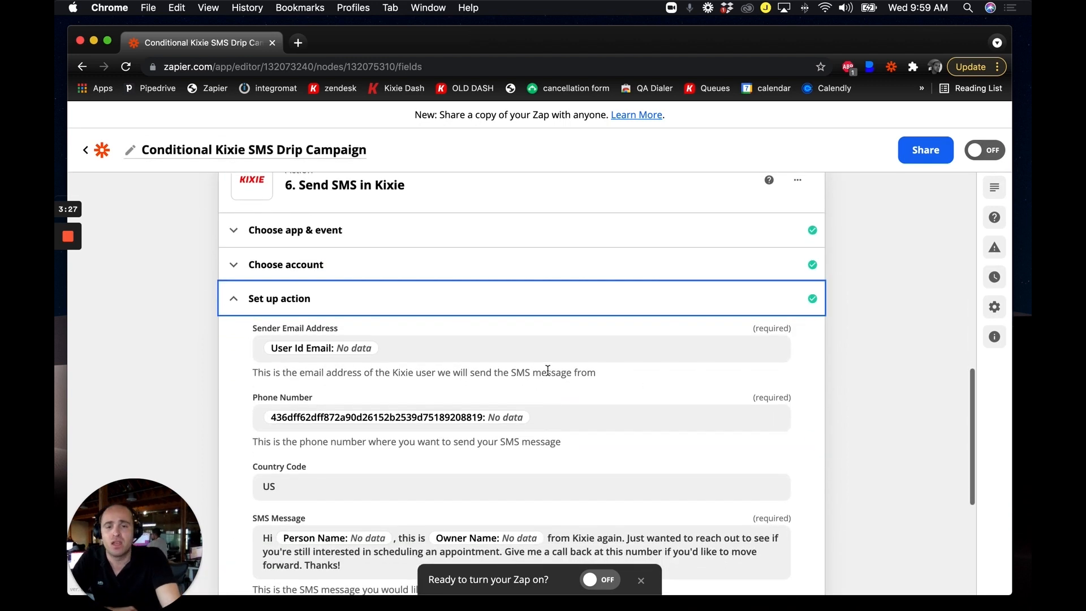
pyautogui.scroll(-5, 723, 407)
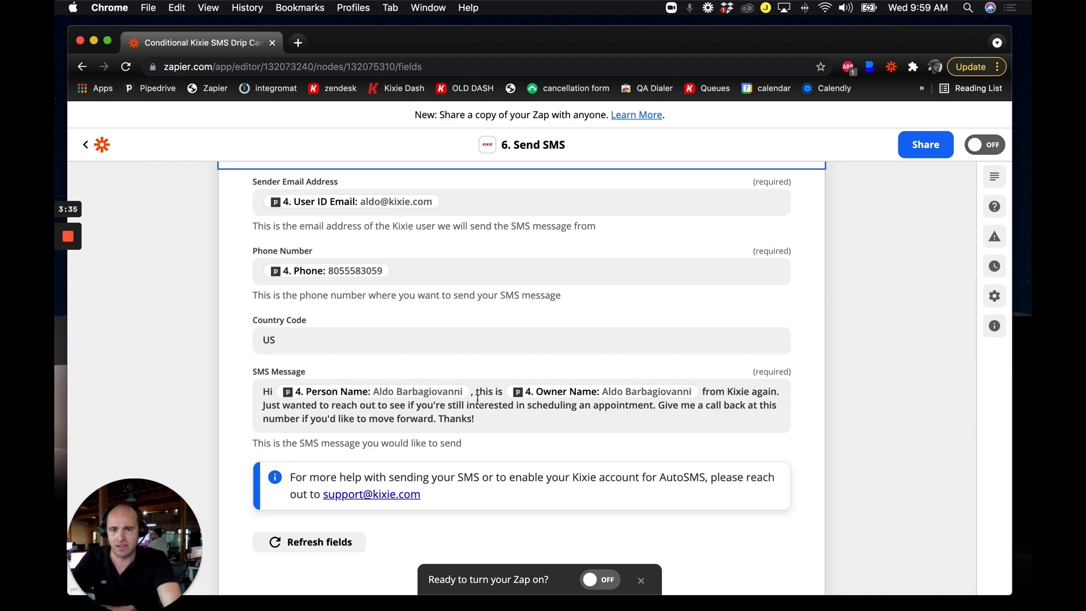
pyautogui.scroll(3, 706, 412)
pyautogui.scroll(-5, 940, 470)
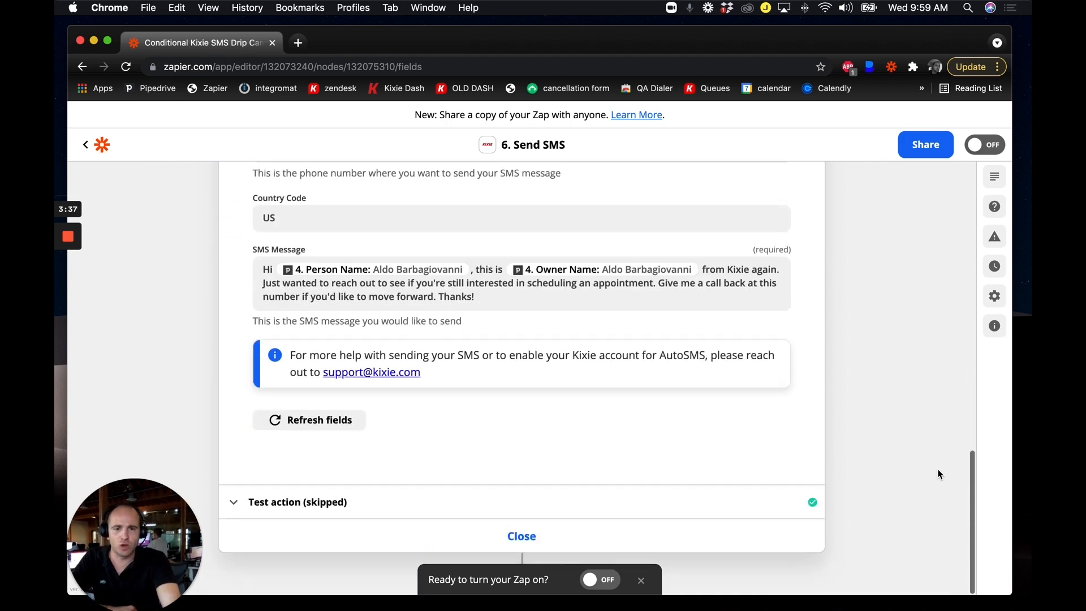
pyautogui.click(674, 540)
pyautogui.scroll(5, 902, 466)
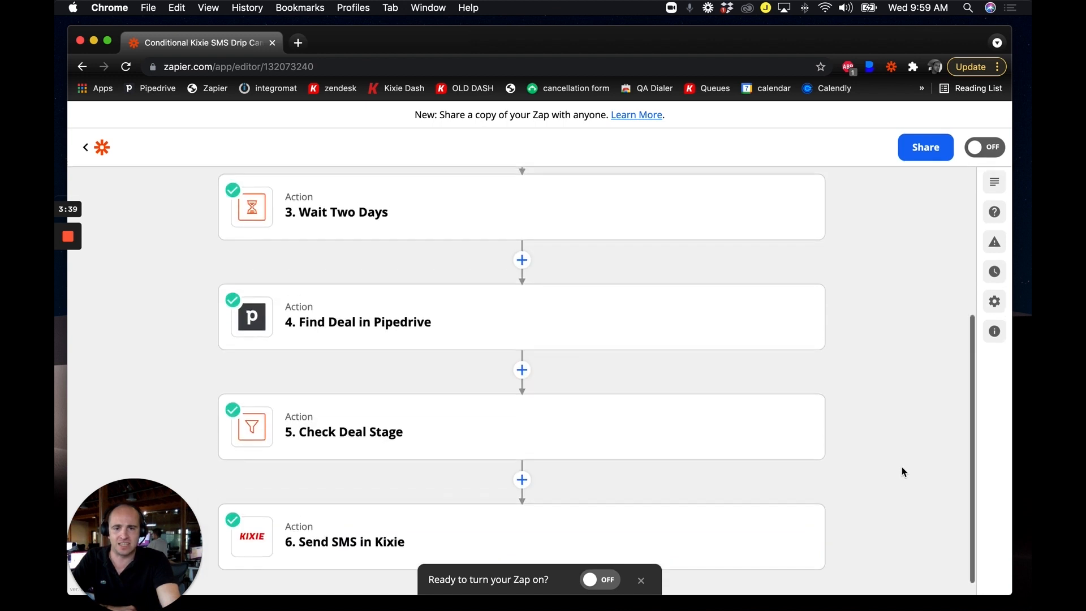
pyautogui.moveTo(321, 236)
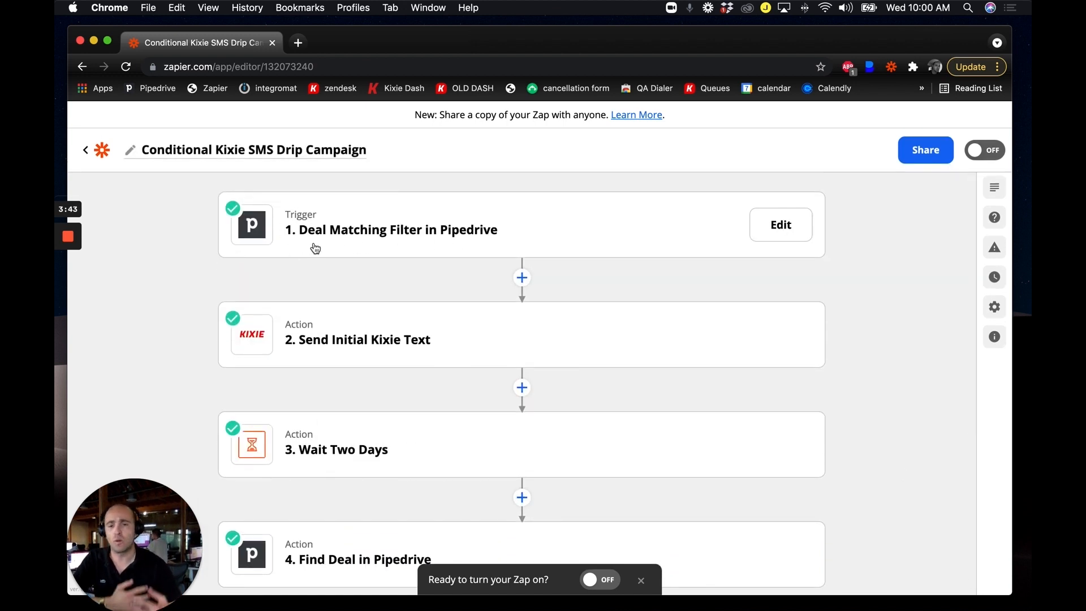
pyautogui.scroll(-2, 443, 337)
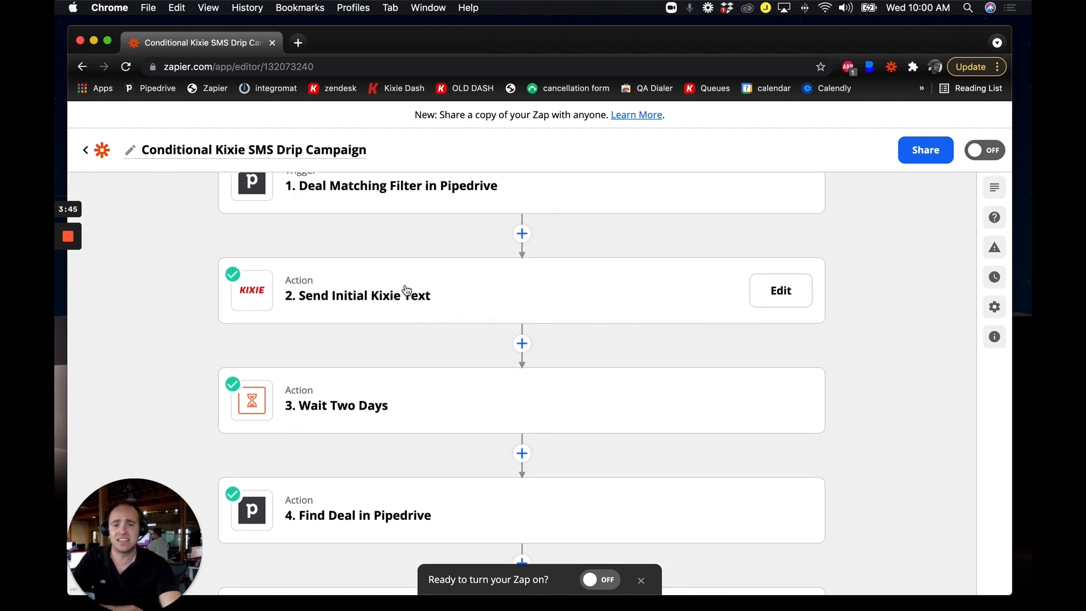
pyautogui.scroll(-2, 409, 296)
pyautogui.moveTo(328, 347)
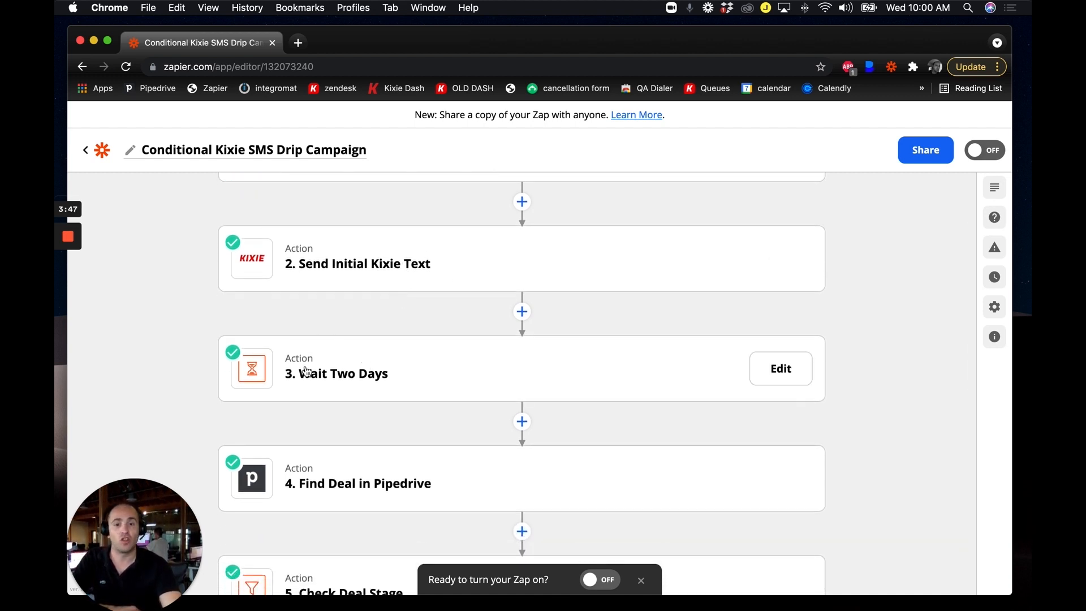
pyautogui.scroll(-3, 322, 390)
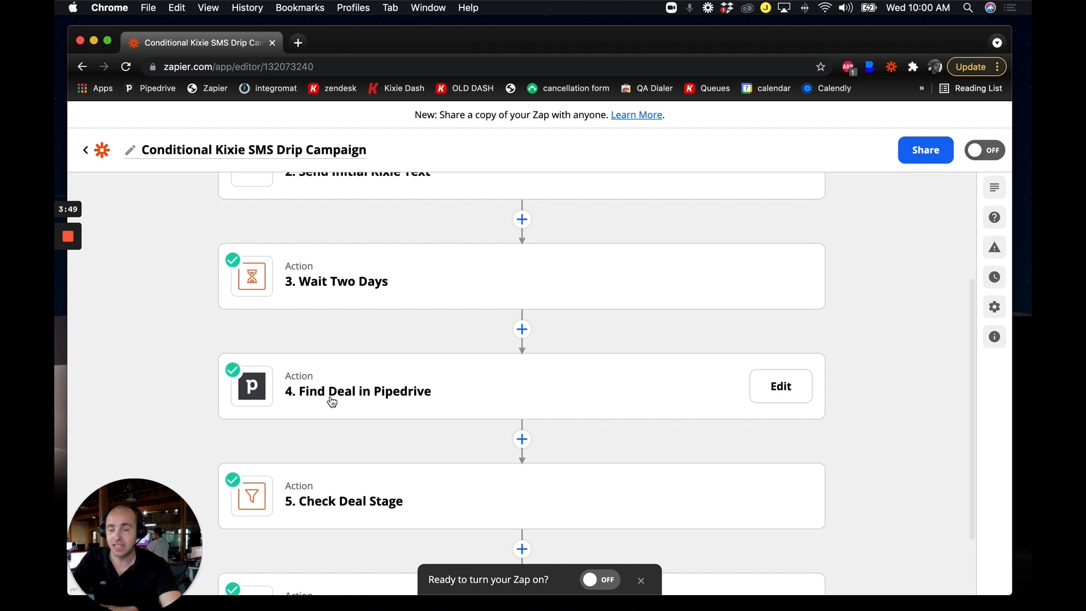
pyautogui.scroll(-3, 332, 401)
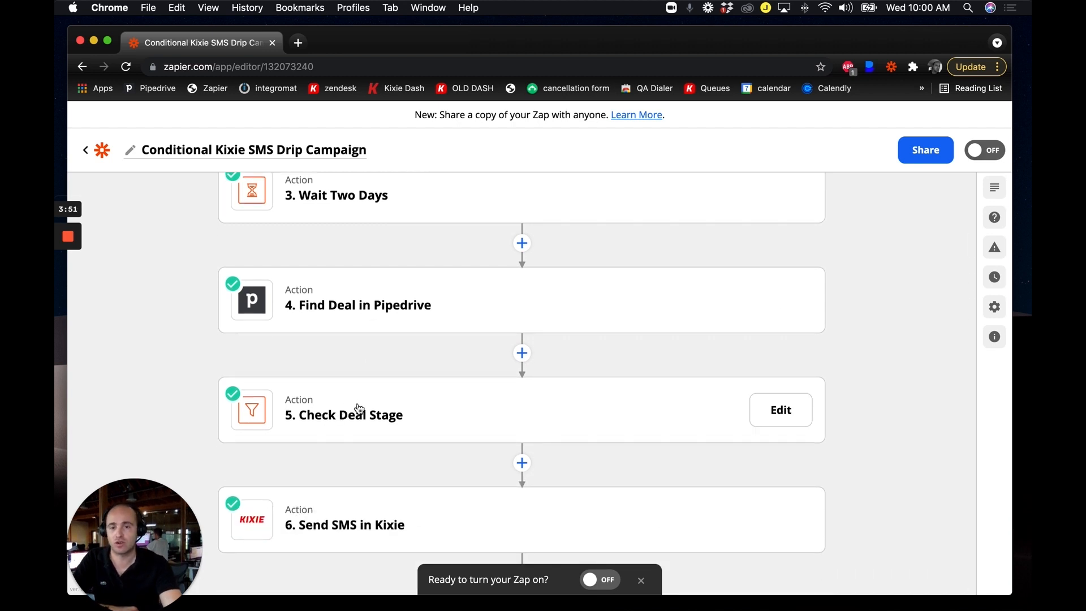
pyautogui.moveTo(333, 504)
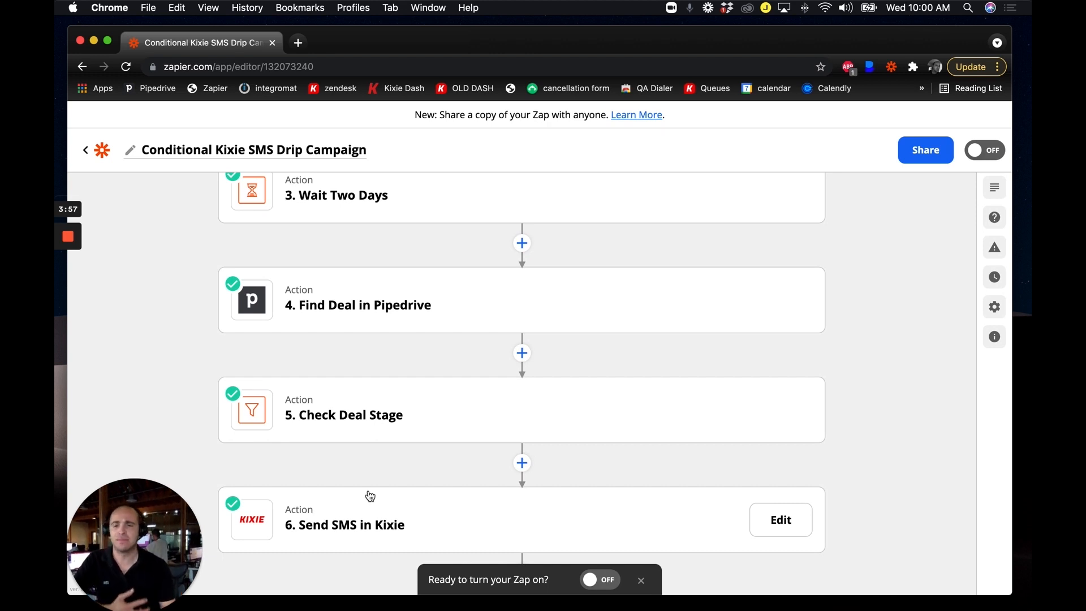
pyautogui.scroll(3, 384, 456)
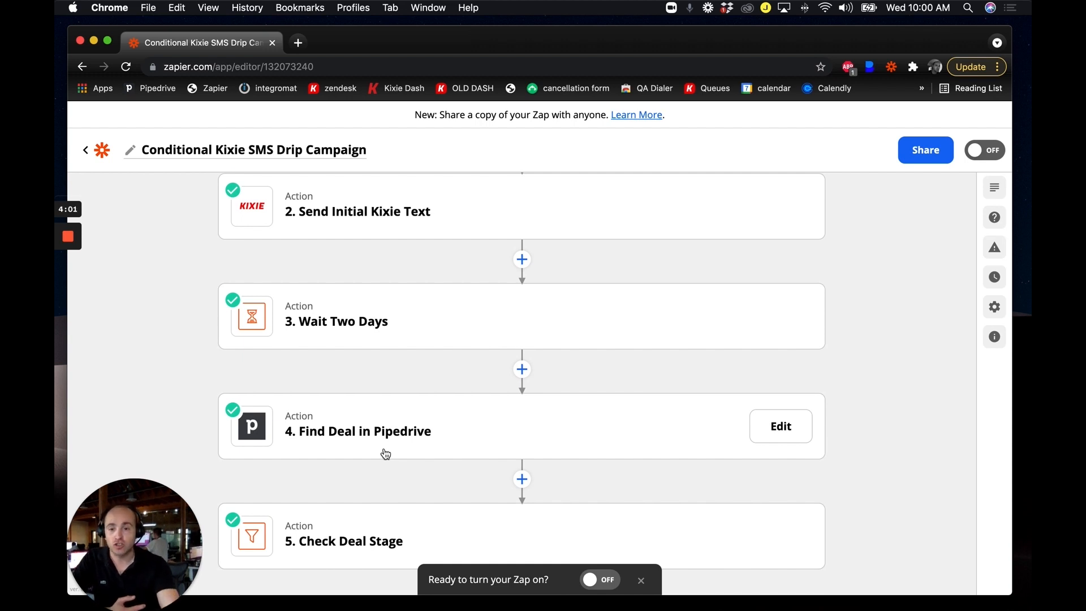
pyautogui.scroll(-3, 390, 450)
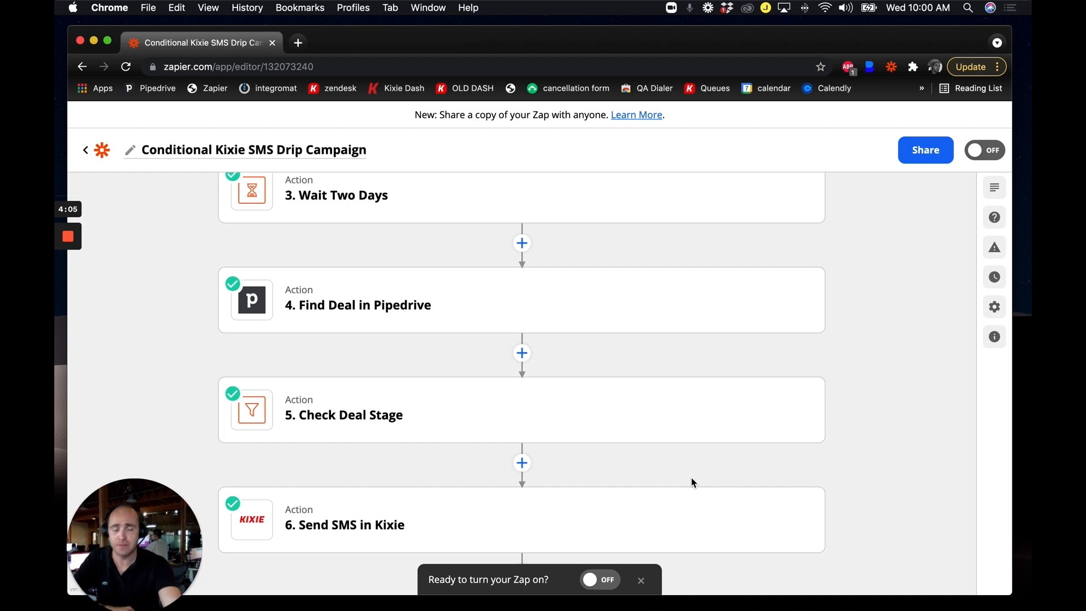
pyautogui.scroll(1, 719, 469)
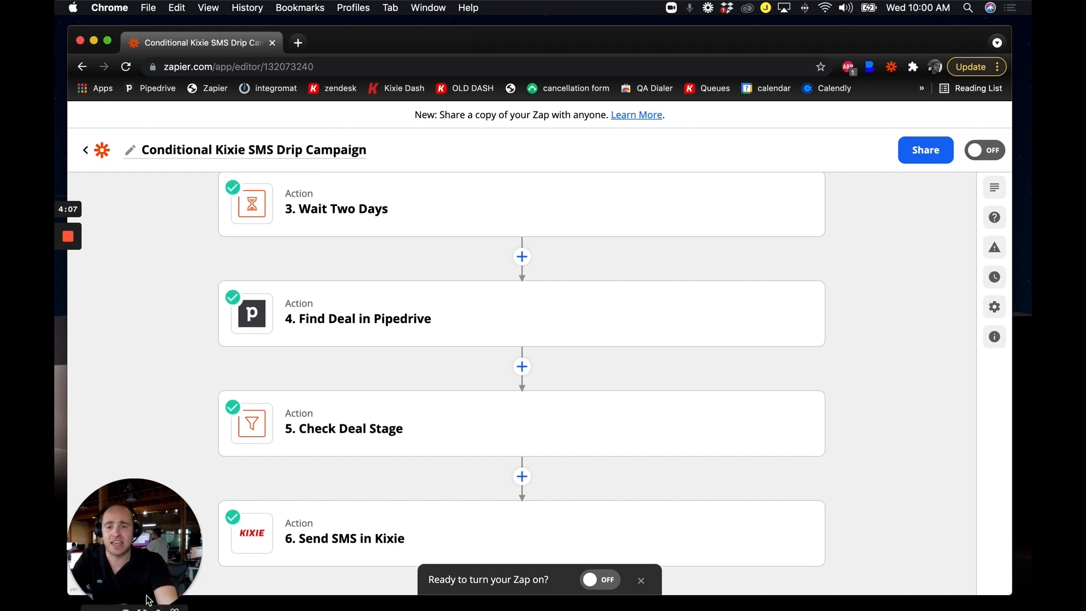
pyautogui.moveTo(149, 585); pyautogui.dragTo(148, 560)
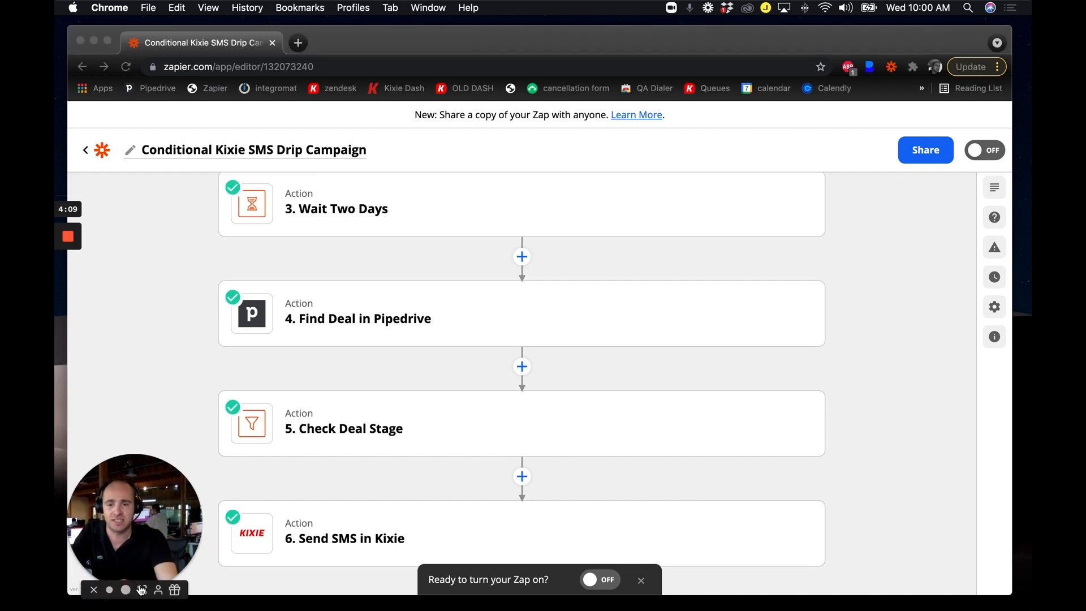
pyautogui.click(142, 591)
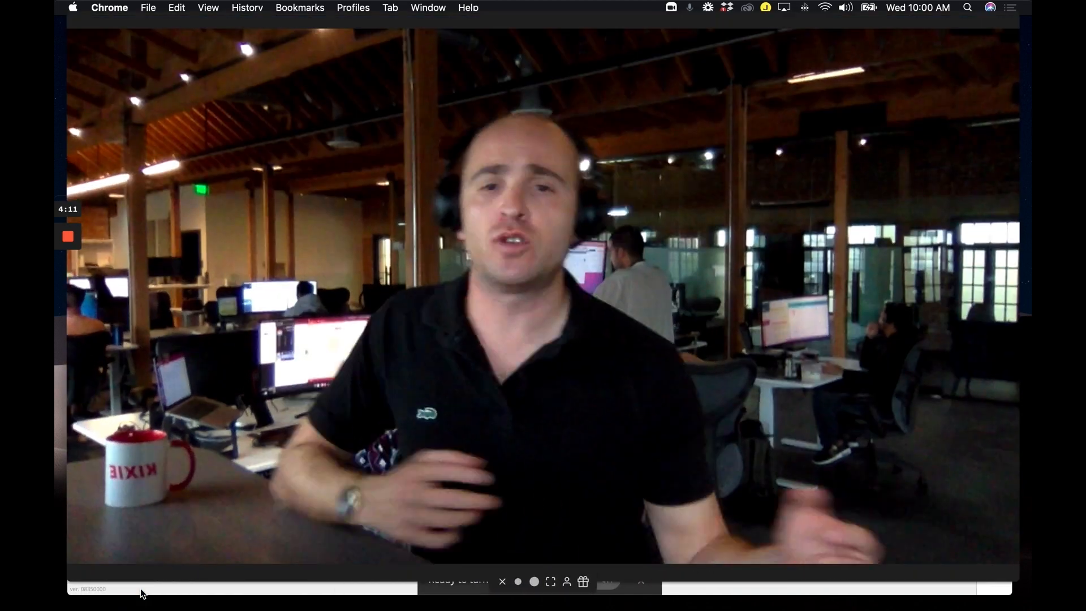